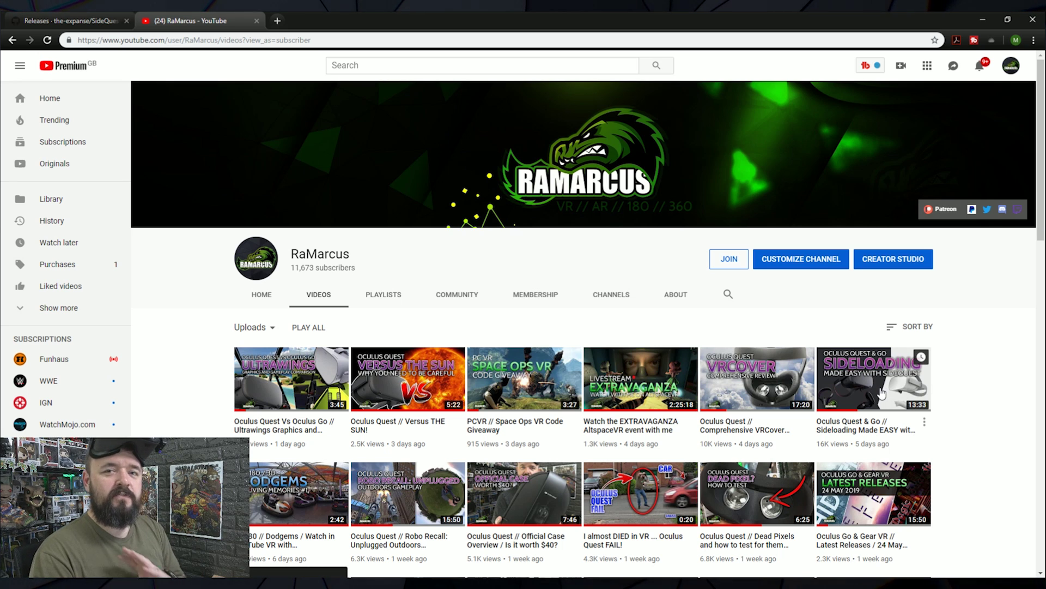
# - Switch to the GitHub tab showing SideQuest release 0.1.1 with its Windows, Mac and Linux downloads
pyautogui.click(84, 14)
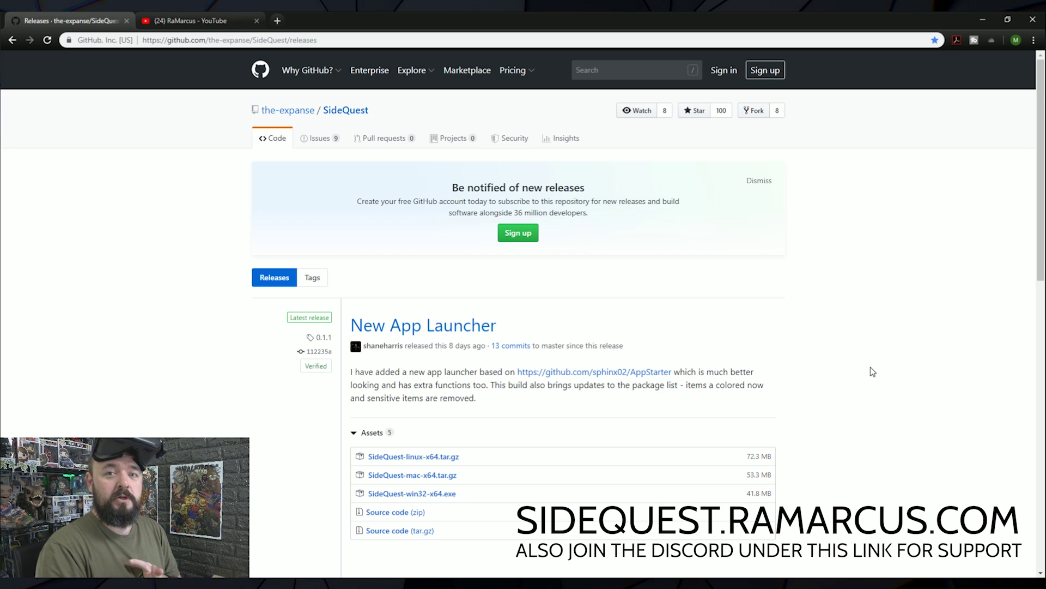
# - Minimize Chrome and launch SideQuest.exe from the extracted SideQuest-win32-x64 folder
pyautogui.click(978, 20)
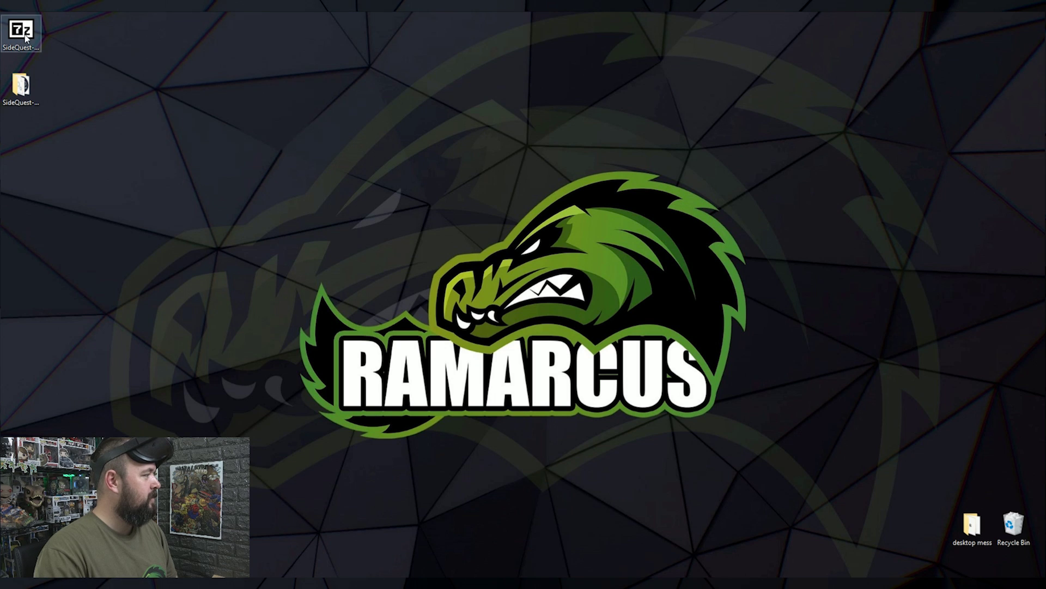
pyautogui.doubleClick(21, 85)
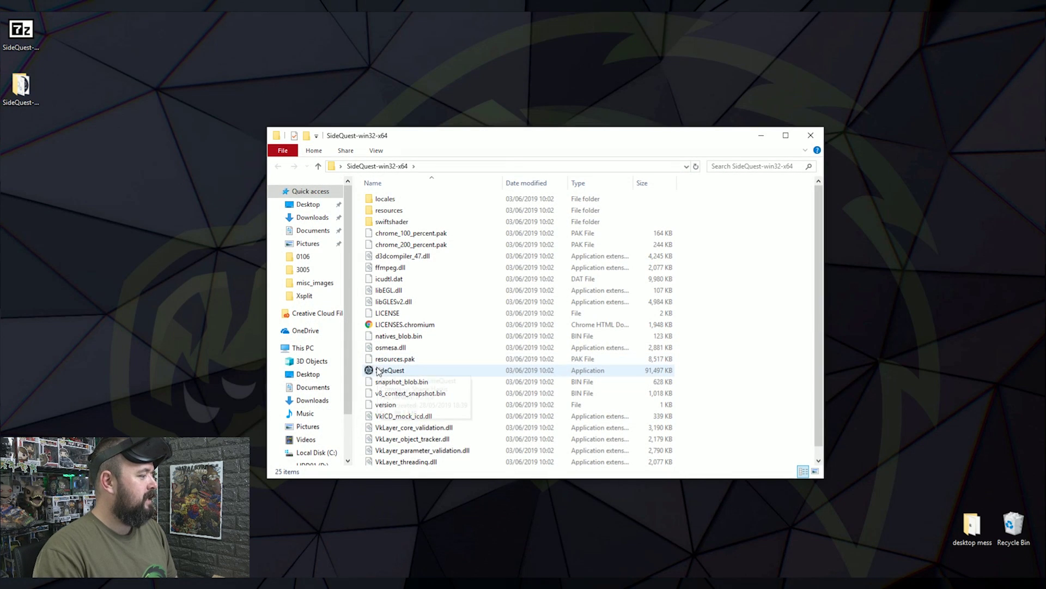
pyautogui.doubleClick(384, 370)
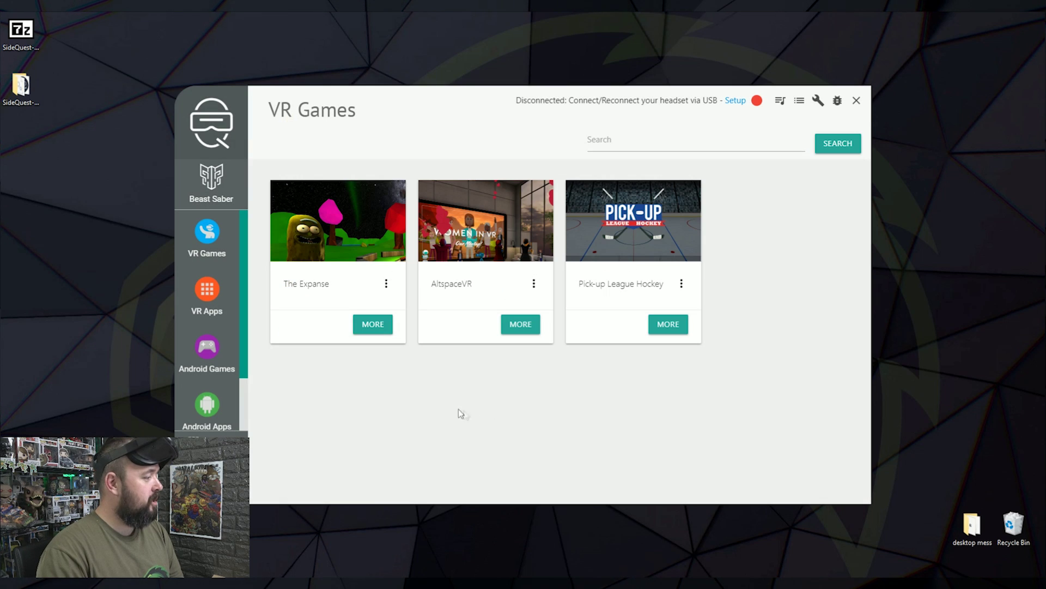
# - Browse the VR Apps, Android Games, Android Apps and VR Games categories, then open Beast Saber custom songs
pyautogui.click(207, 287)
pyautogui.click(207, 347)
pyautogui.click(207, 404)
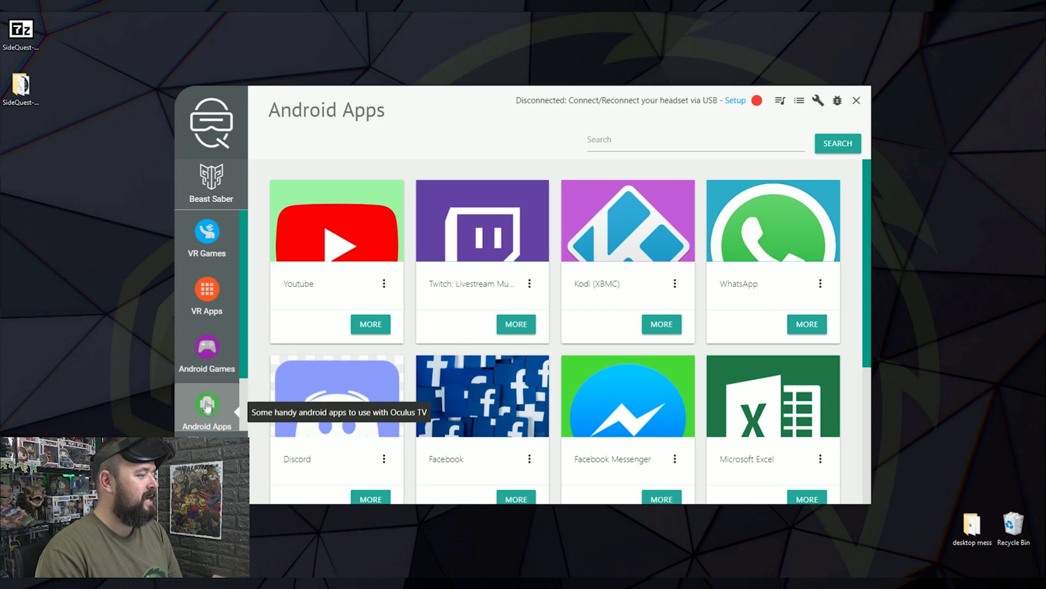
pyautogui.click(213, 230)
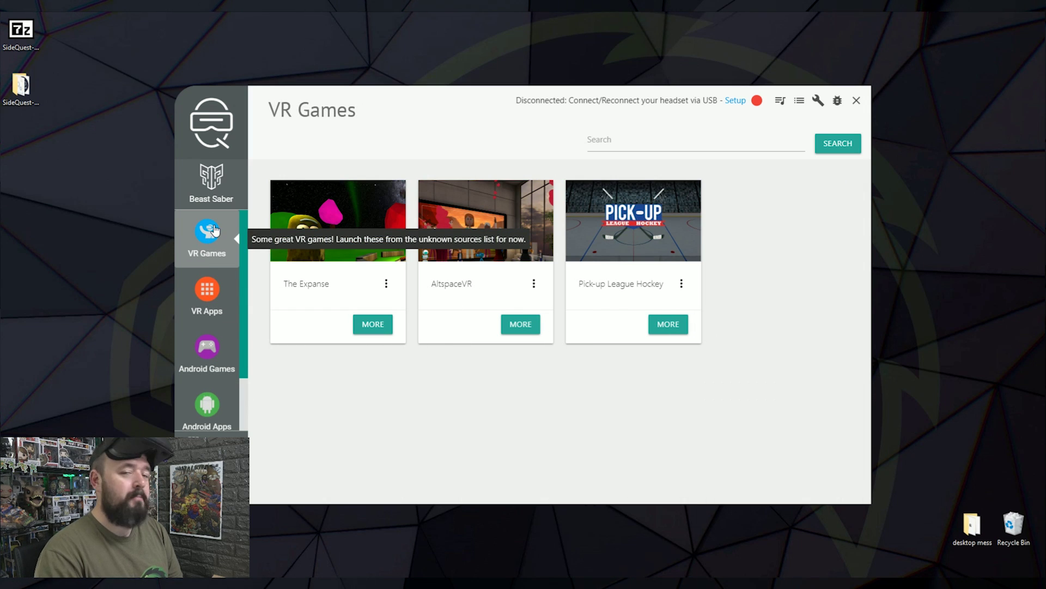
pyautogui.click(211, 180)
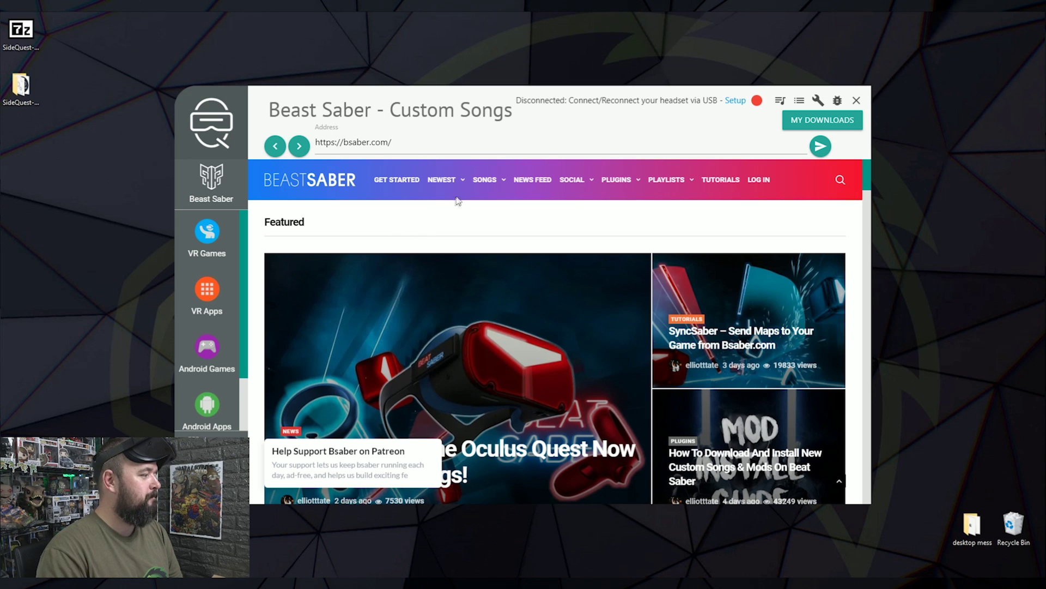
# - Open the Top Ranked songs list on bsaber.com and scroll through it
pyautogui.moveTo(505, 183)
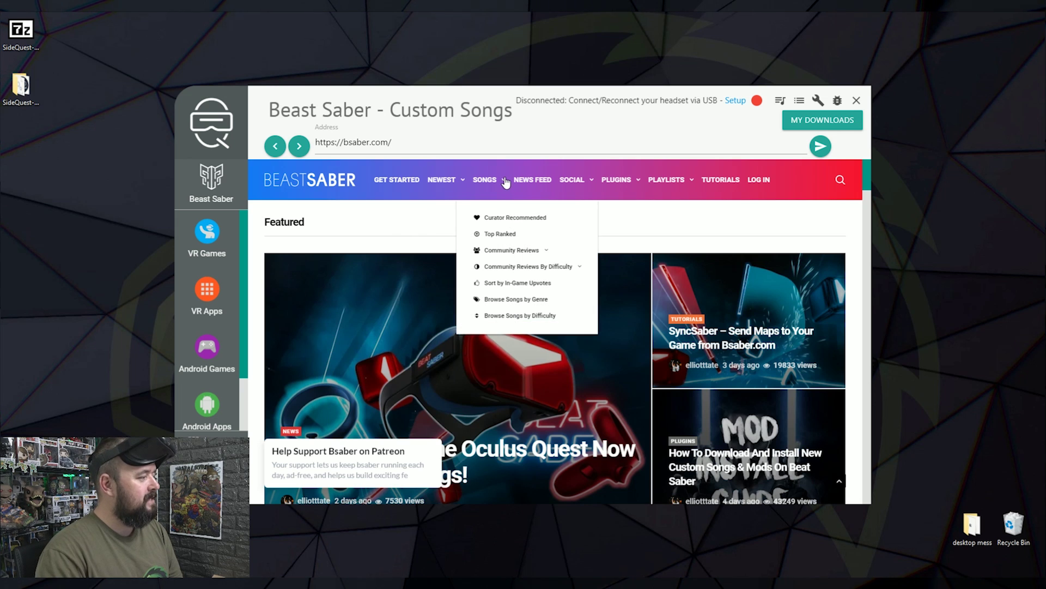
pyautogui.click(494, 239)
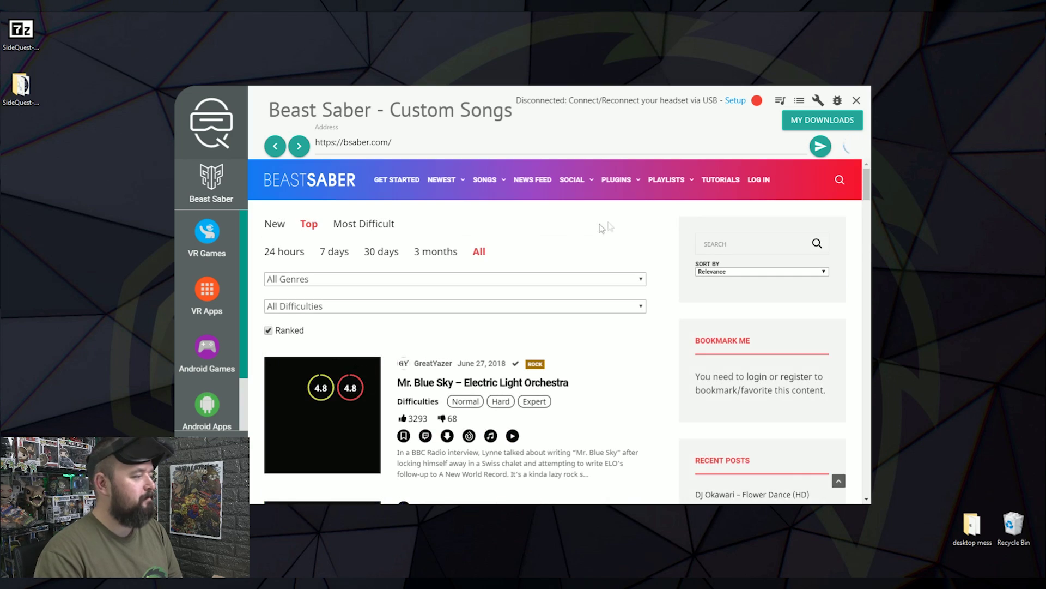
pyautogui.scroll(-2, 627, 366)
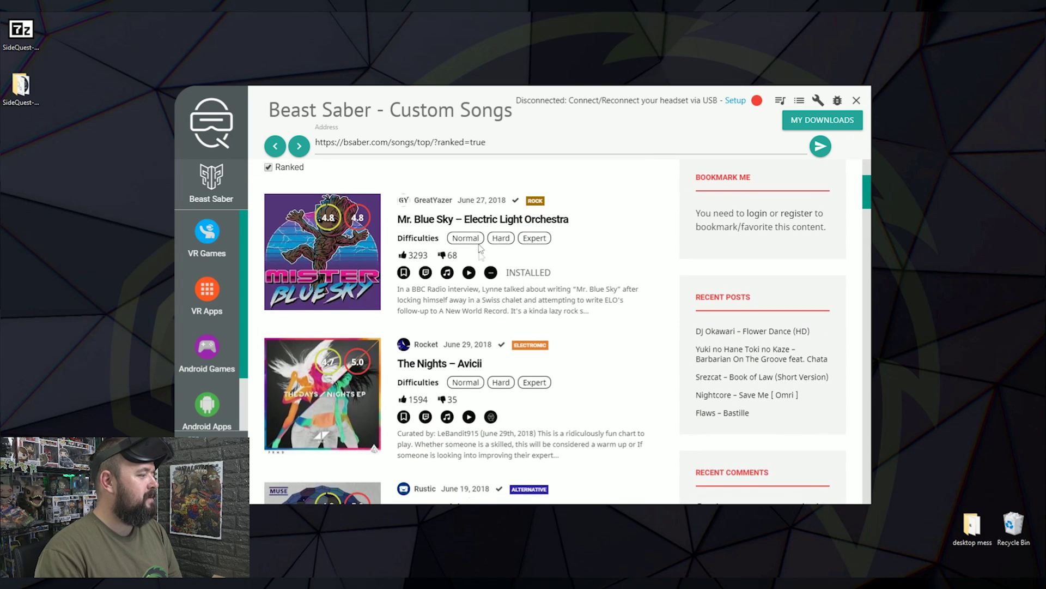
pyautogui.scroll(-2, 632, 325)
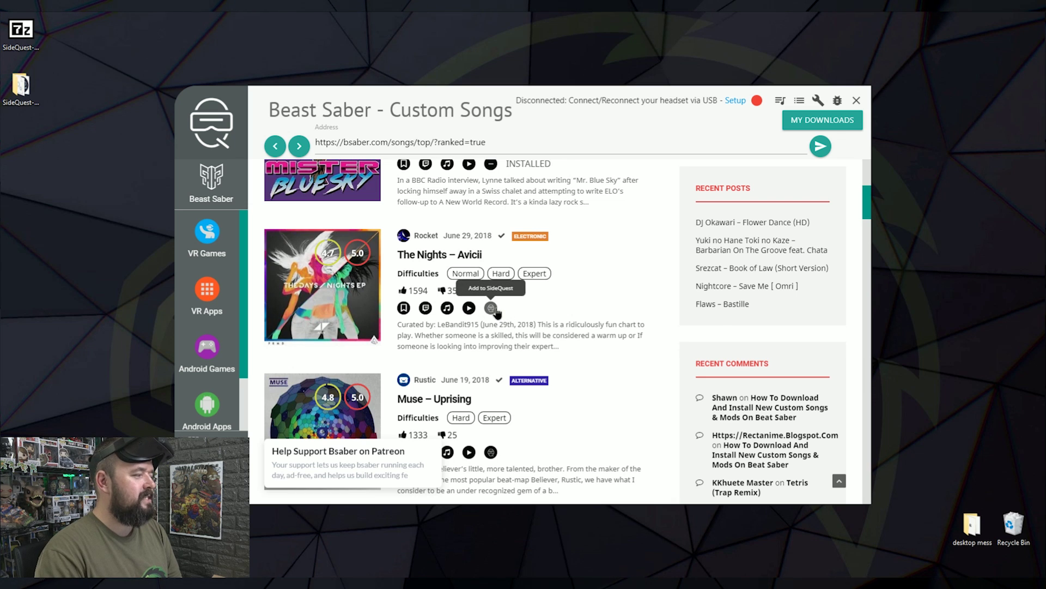
# - Add The Nights – Avicii to SideQuest as a custom level
pyautogui.click(492, 309)
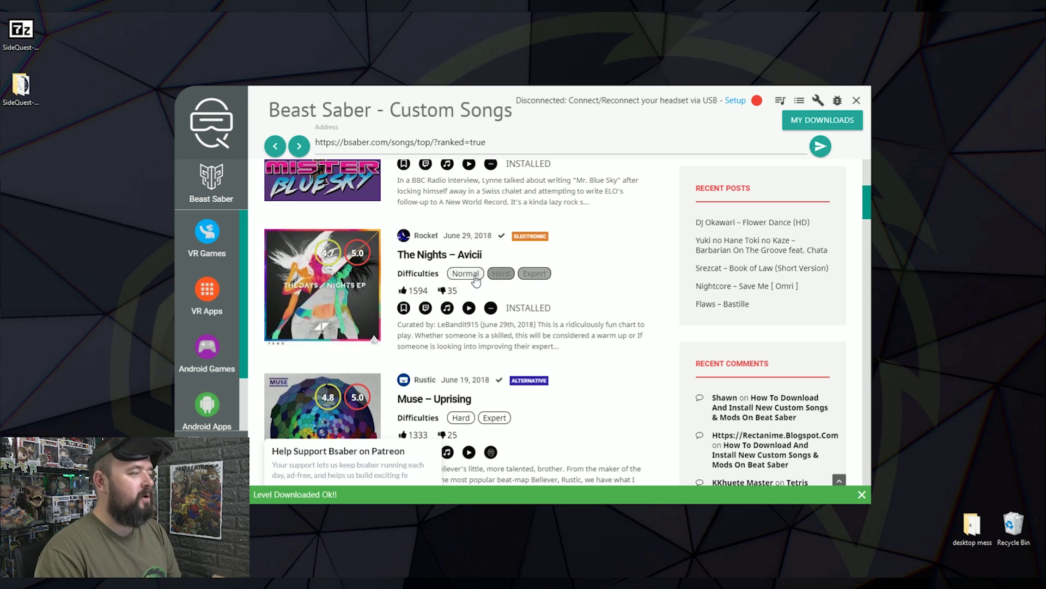
pyautogui.scroll(2, 532, 277)
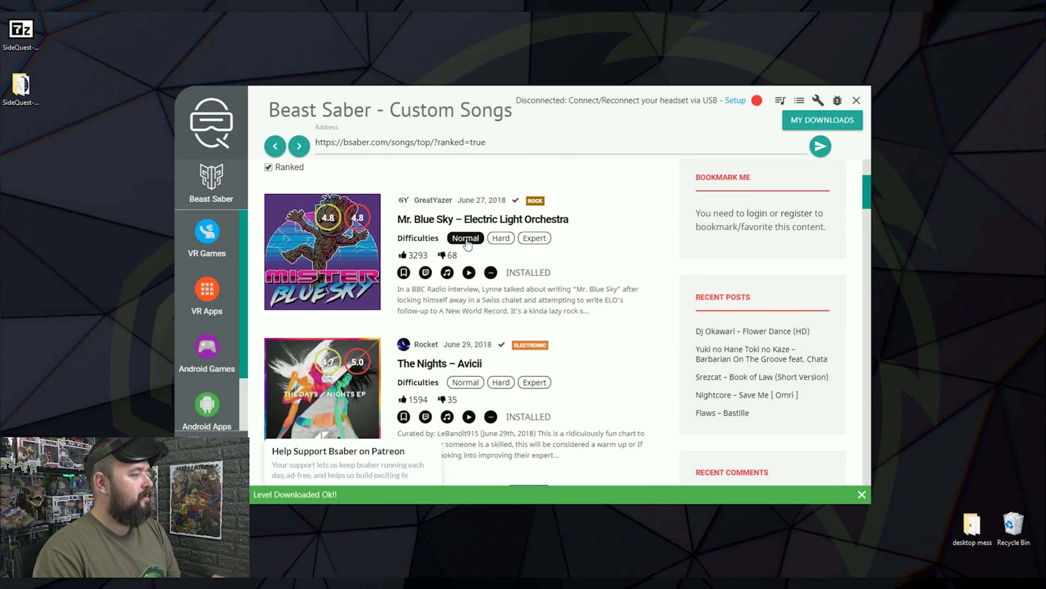
pyautogui.scroll(-1, 566, 315)
pyautogui.scroll(-3, 567, 315)
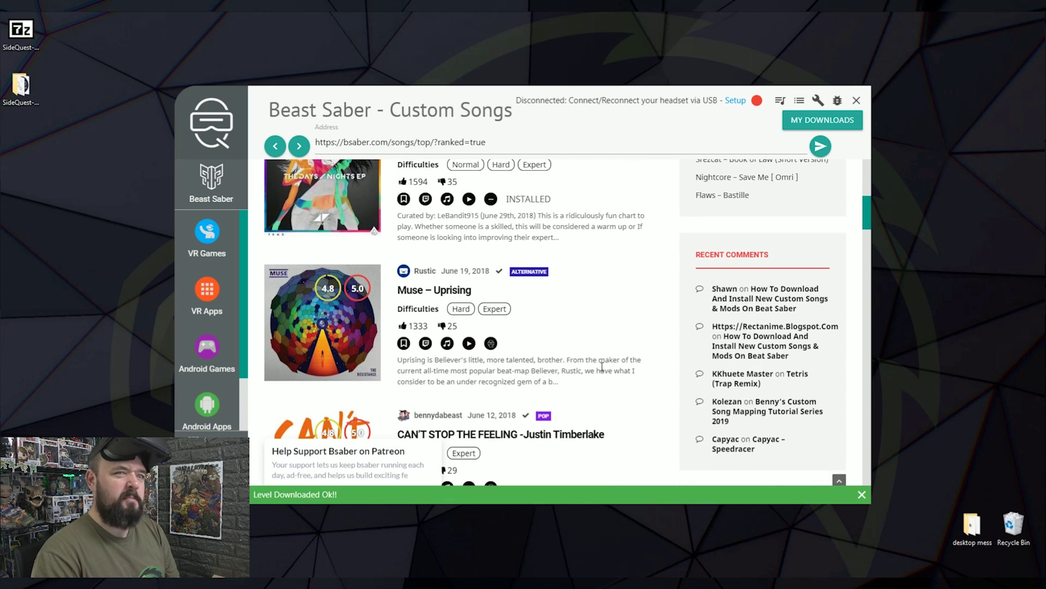
pyautogui.scroll(3, 604, 369)
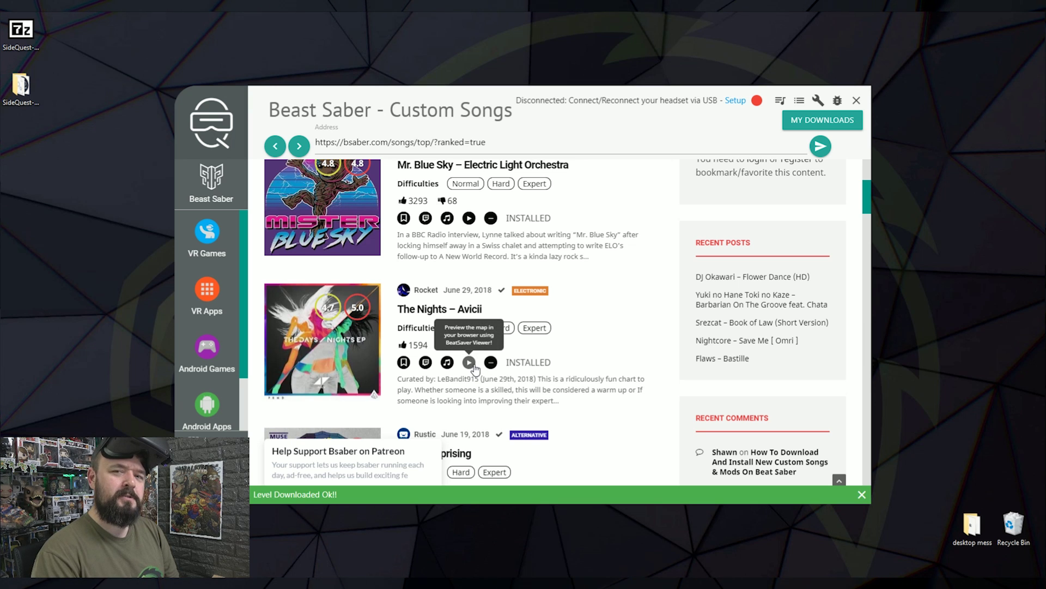
pyautogui.scroll(1, 475, 369)
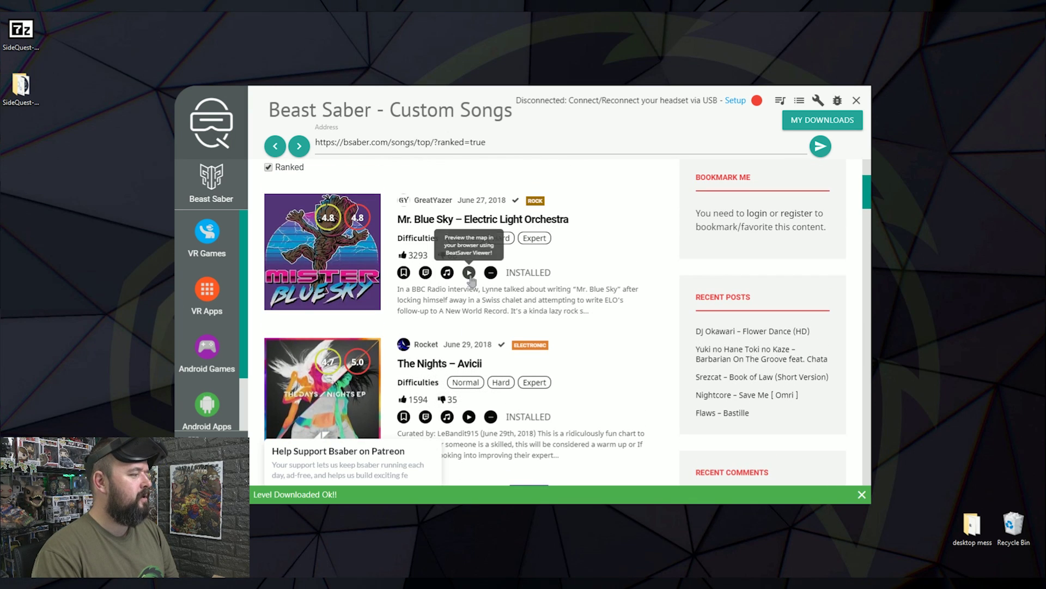
# - Preview the Mr. Blue Sky map on Beast Saber
pyautogui.click(469, 272)
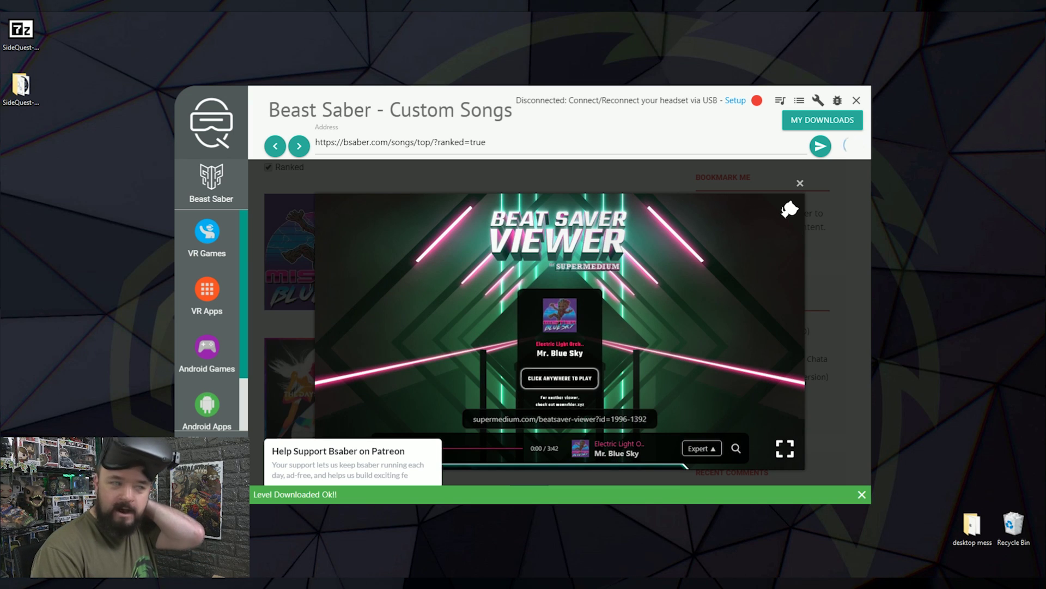
pyautogui.click(646, 364)
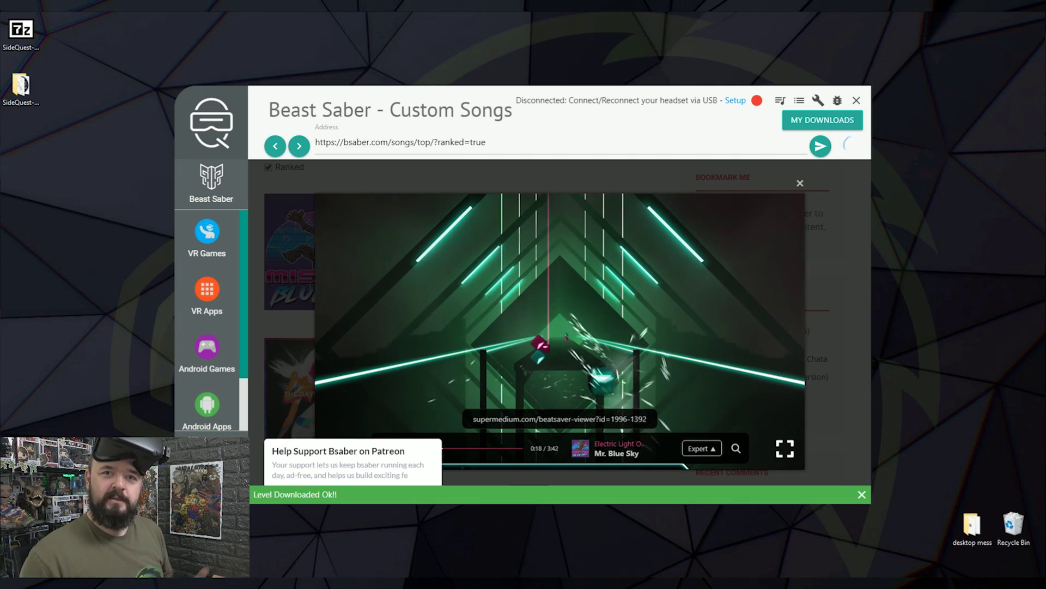
pyautogui.press('Escape')
# - Install Muse – Uprising as a custom level
pyautogui.scroll(-4, 485, 413)
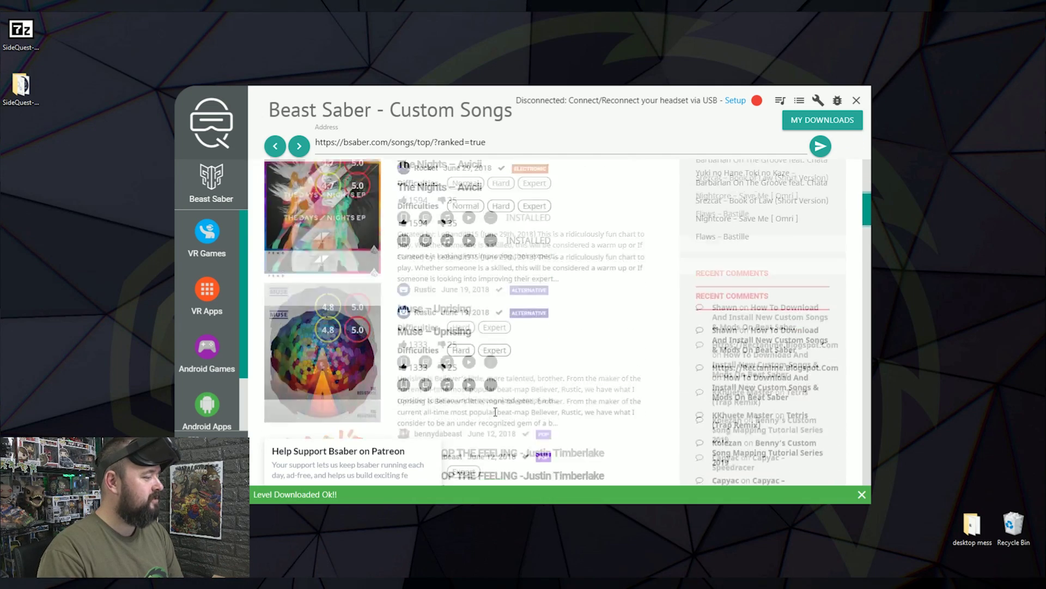
pyautogui.click(490, 342)
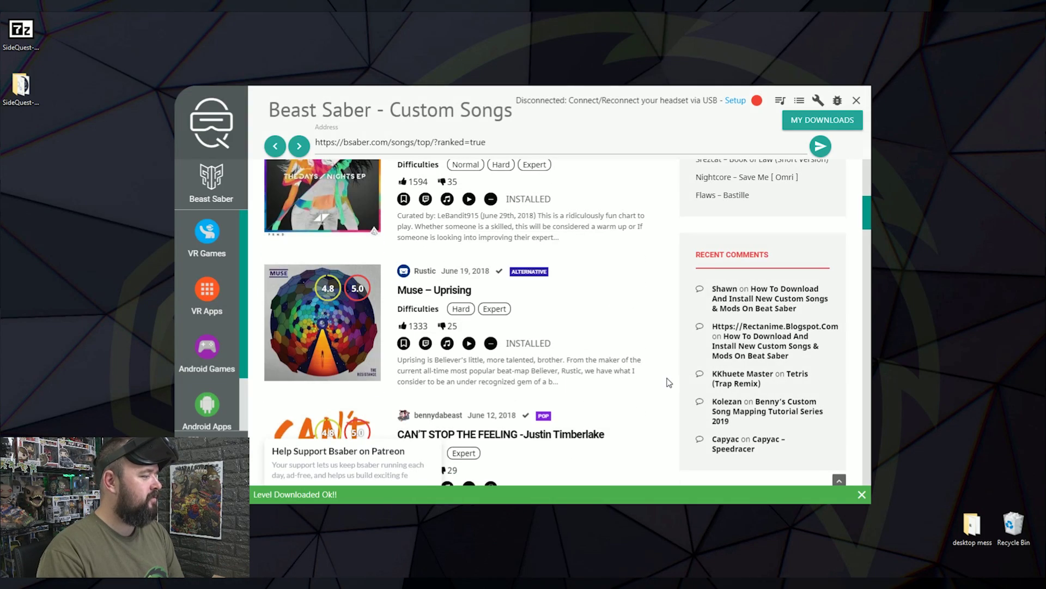
pyautogui.scroll(5, 669, 383)
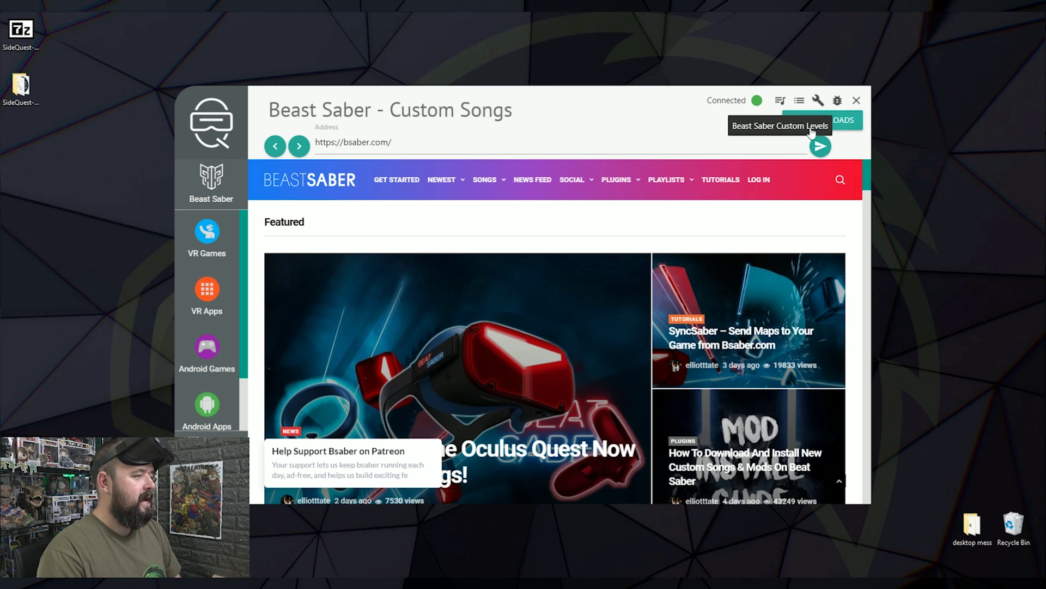
# - In Beat Saber Custom Levels, switch off The Nights, Uprising, LayOn-TheLine and the last top-row song
pyautogui.click(781, 101)
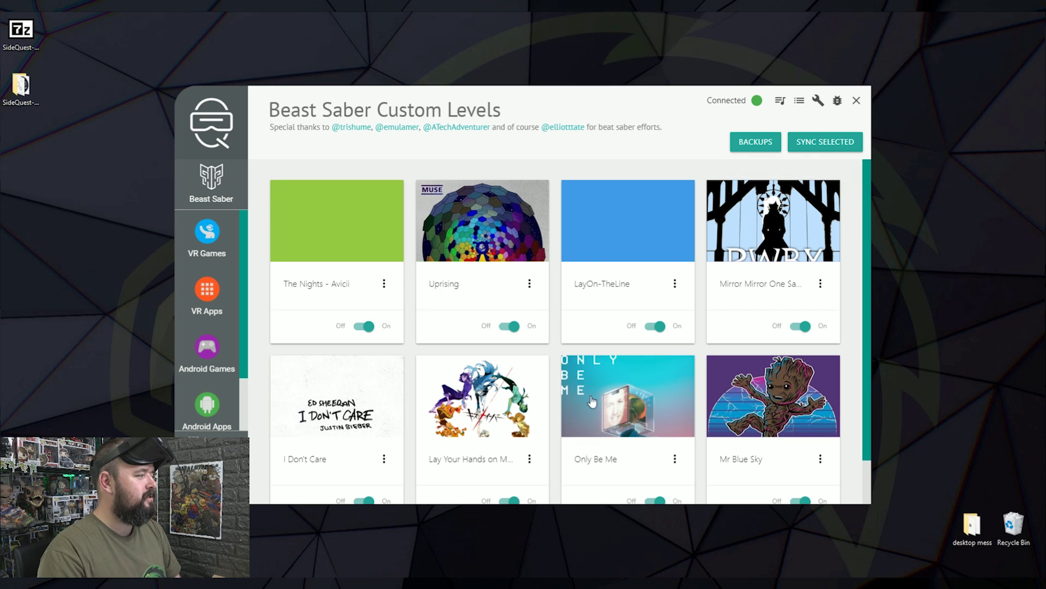
pyautogui.scroll(-2, 869, 289)
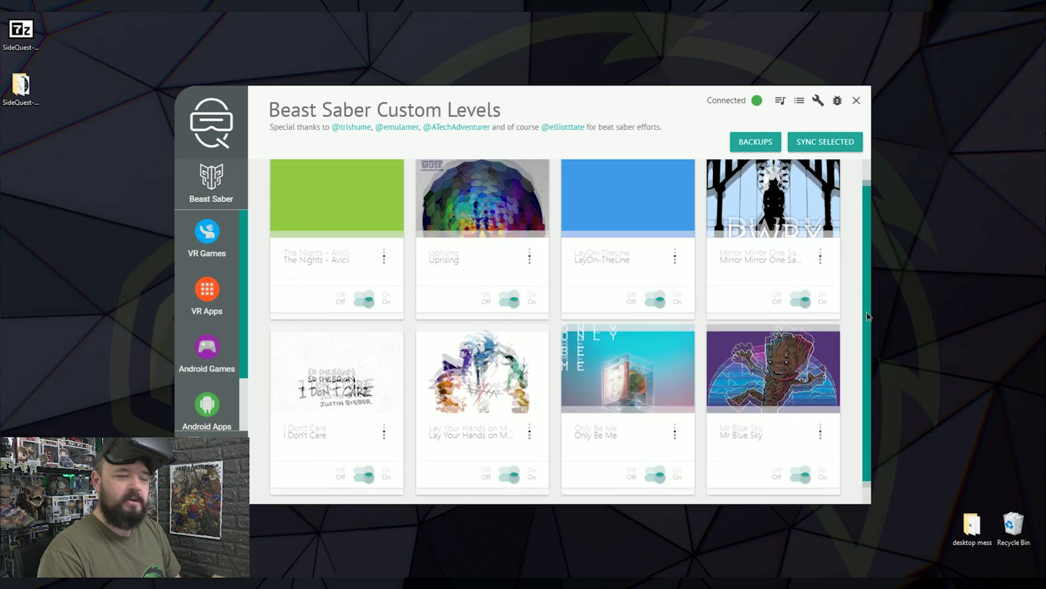
pyautogui.scroll(3, 757, 311)
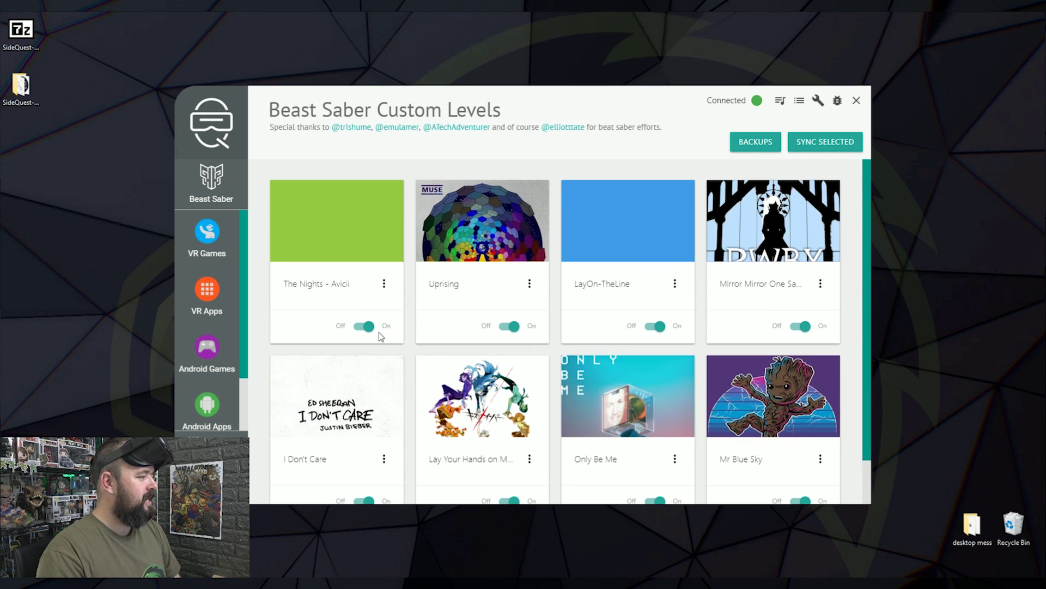
pyautogui.click(363, 327)
pyautogui.click(510, 327)
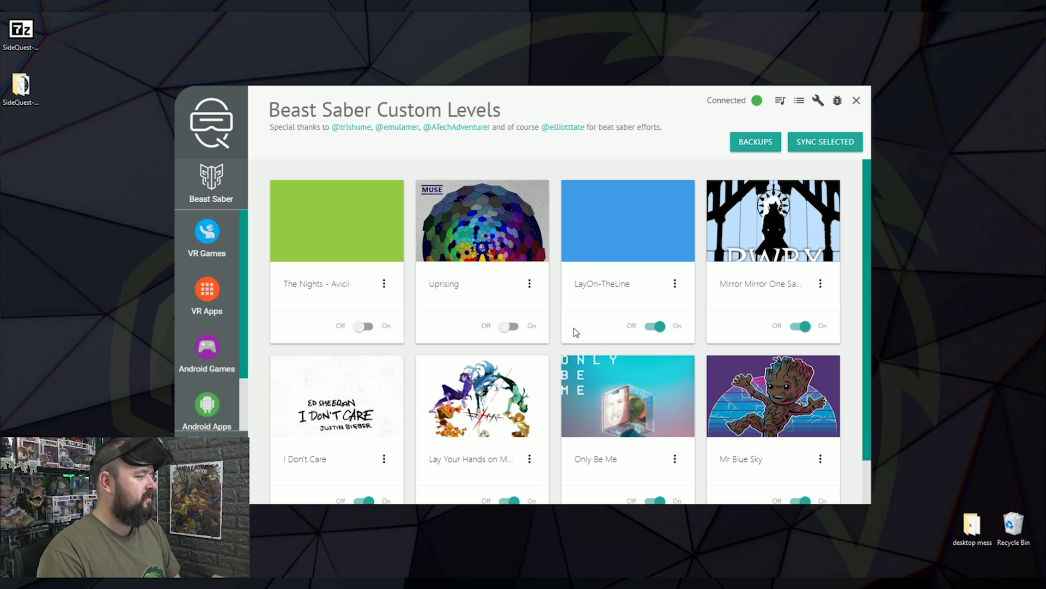
pyautogui.click(654, 326)
pyautogui.click(800, 326)
# - Switch off Only Be Me, the second bottom-row song and I Don't Care, then view BACKUPS
pyautogui.scroll(-1, 640, 384)
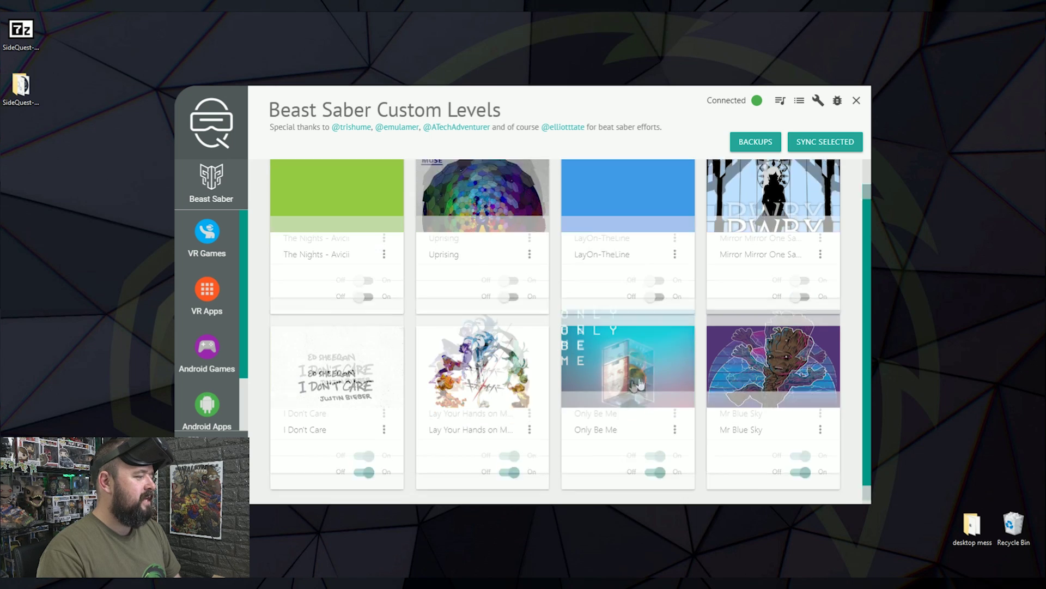
pyautogui.click(656, 456)
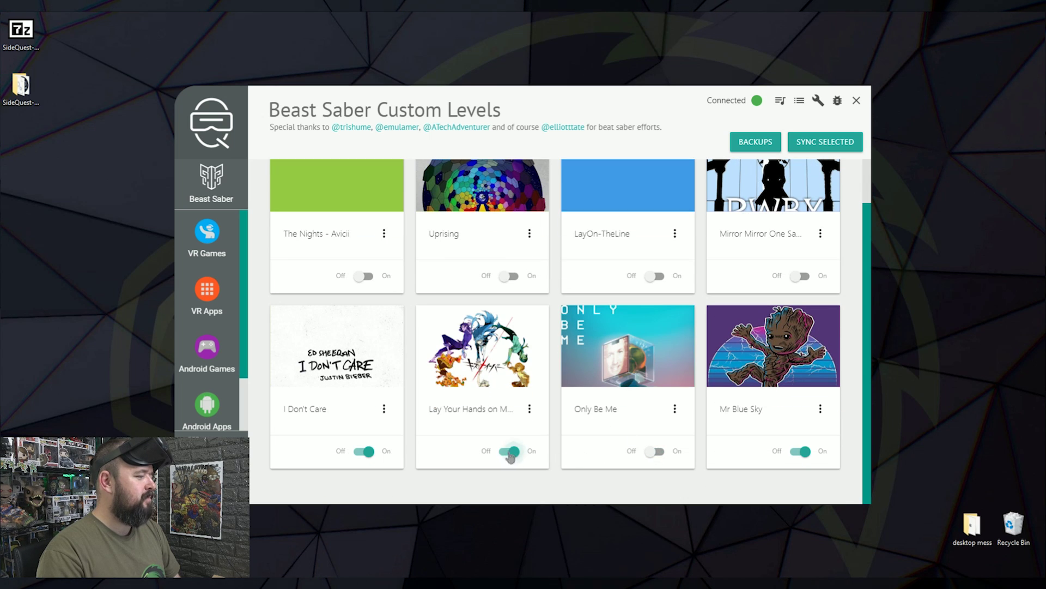
pyautogui.click(510, 452)
pyautogui.click(362, 452)
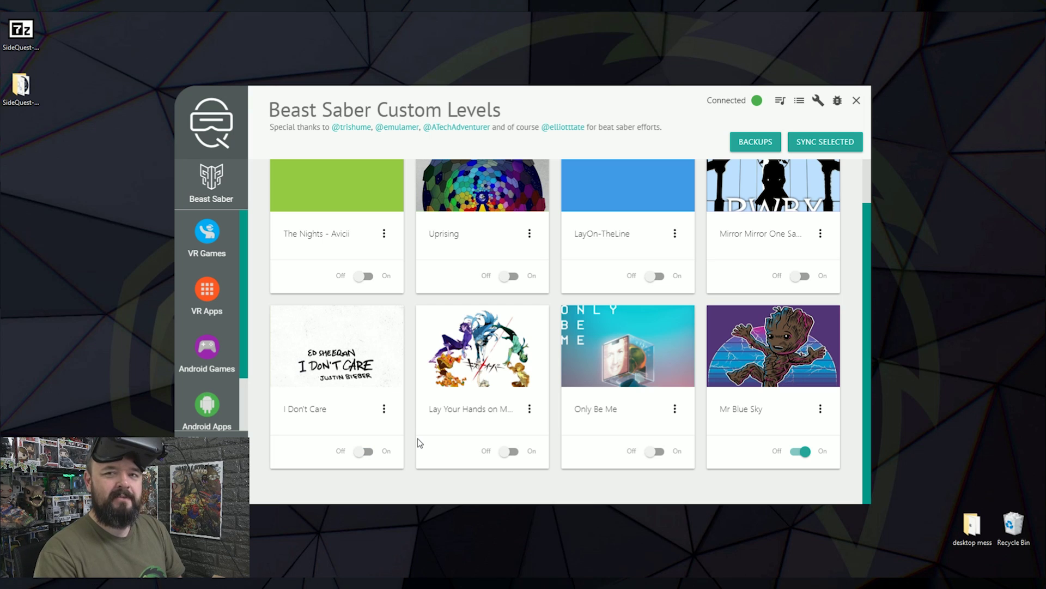
pyautogui.click(738, 141)
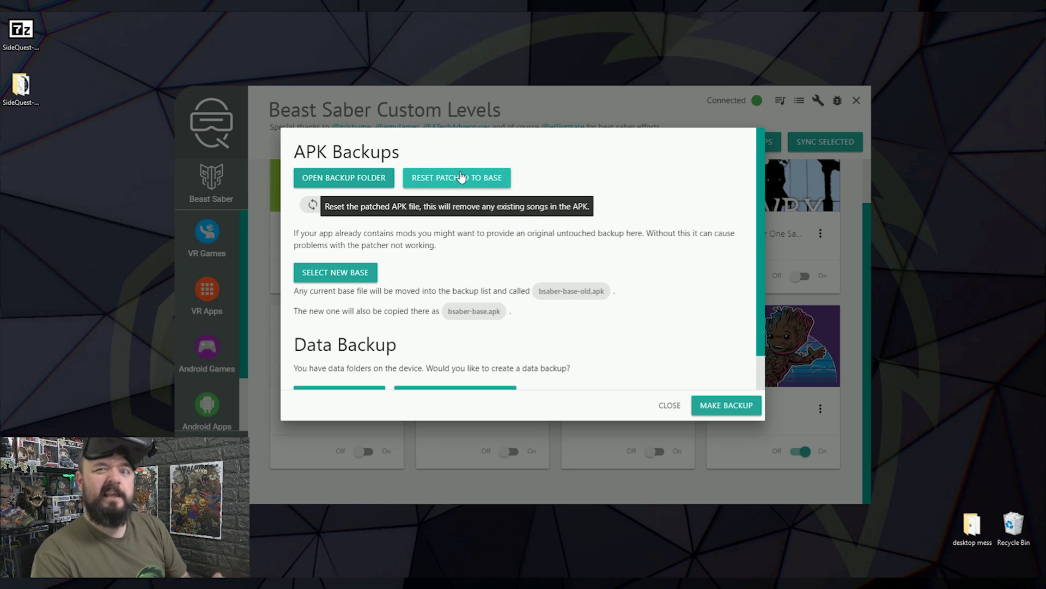
# - Sync the selected Mr Blue Sky level, patch Beat Saber, and install the patched APK to the headset
pyautogui.click(669, 405)
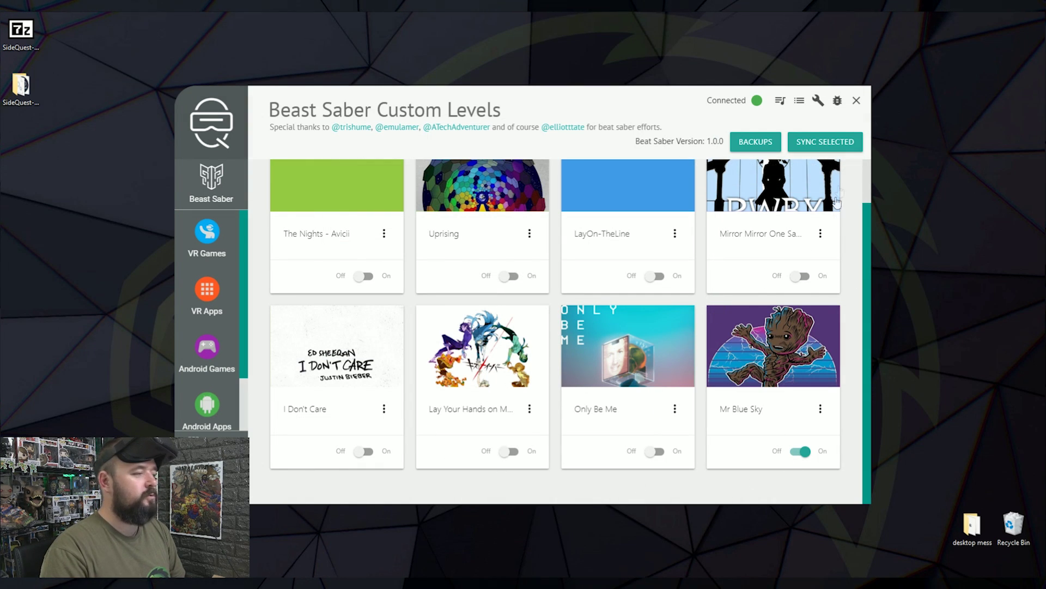
pyautogui.click(822, 142)
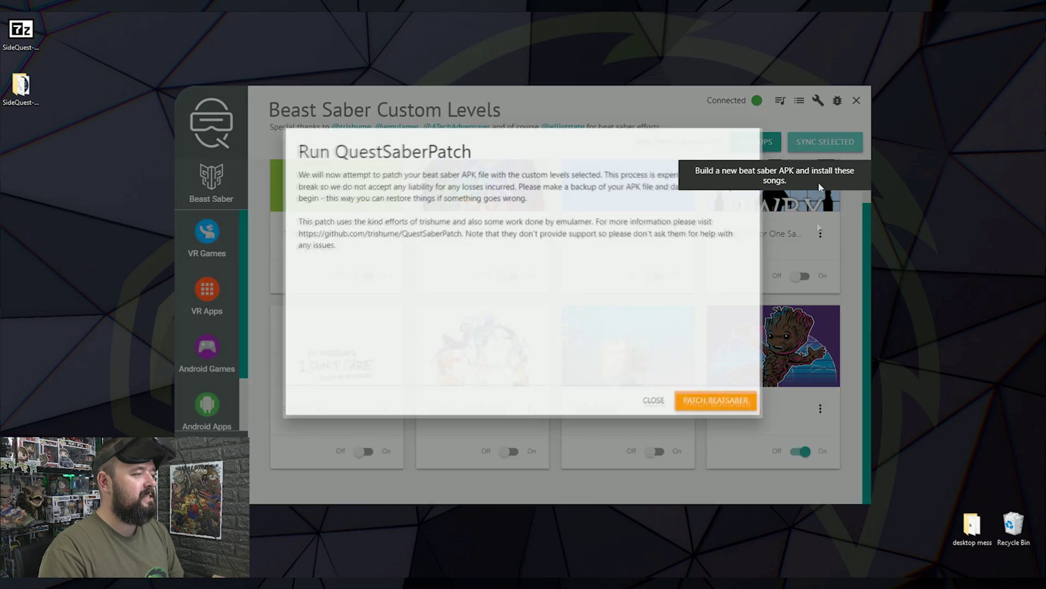
pyautogui.click(714, 409)
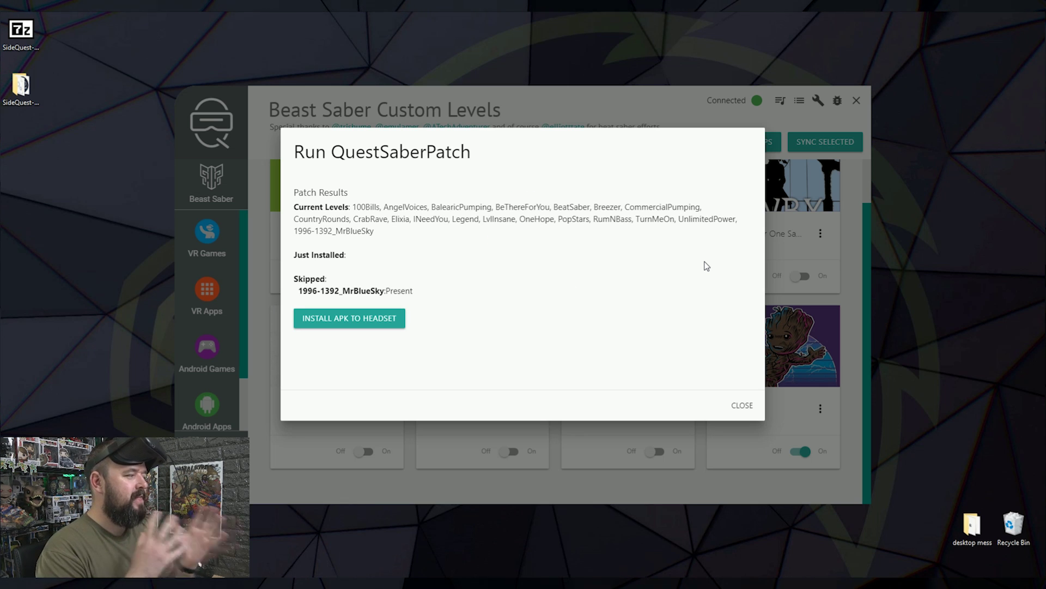
pyautogui.click(329, 320)
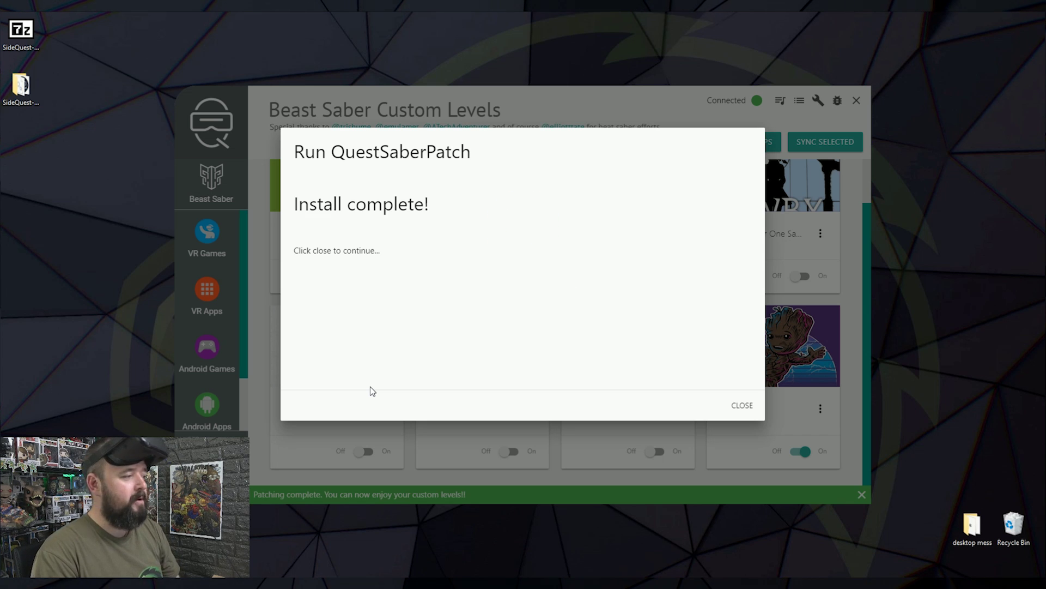
pyautogui.click(742, 406)
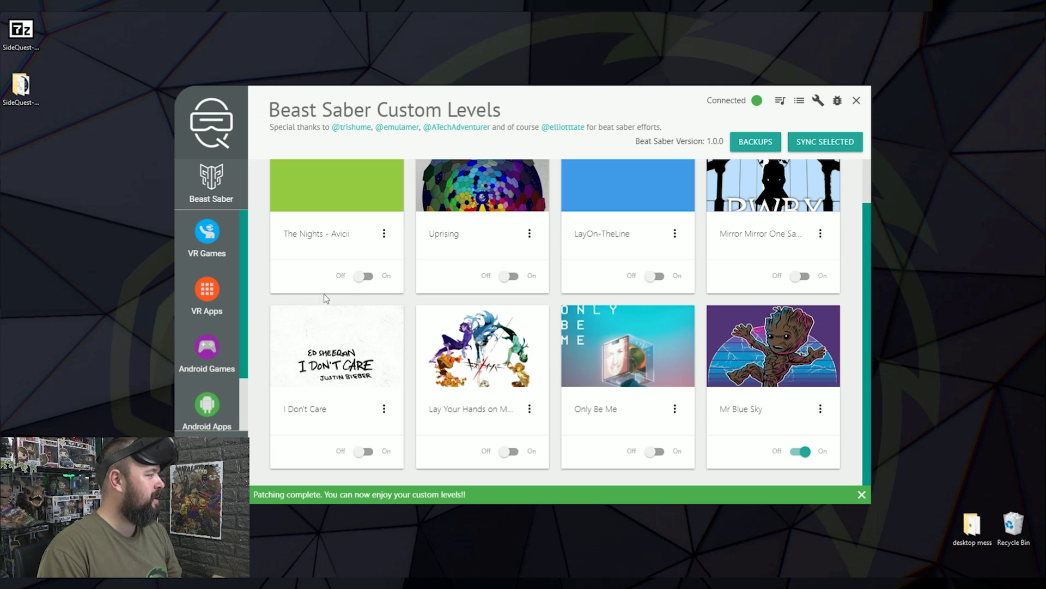
# - Delete the Uprising and I Don't Care levels, and switch off Lay Your Hands and The Nights
pyautogui.click(529, 234)
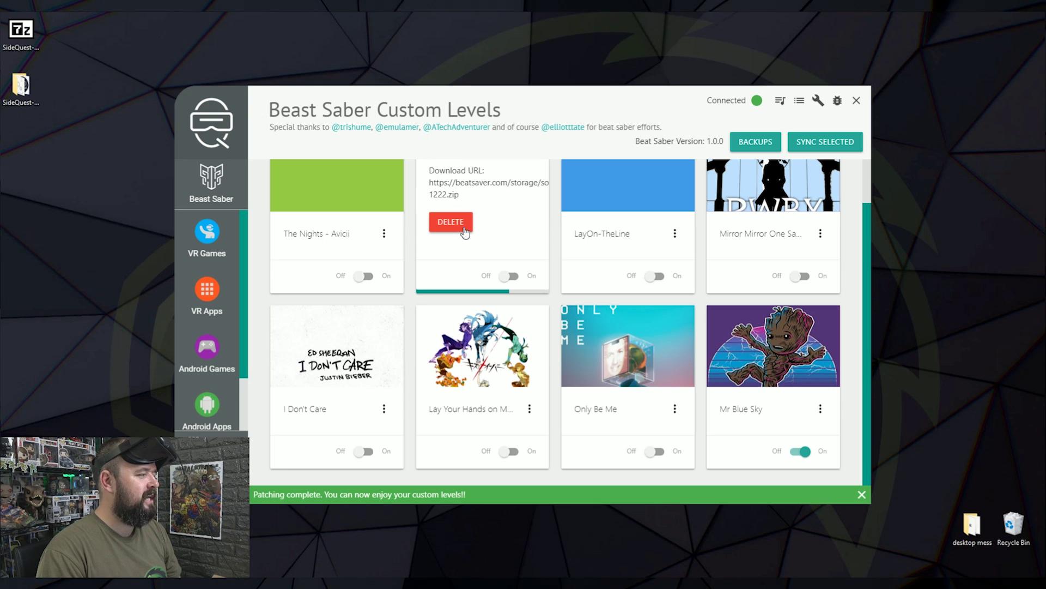
pyautogui.click(463, 229)
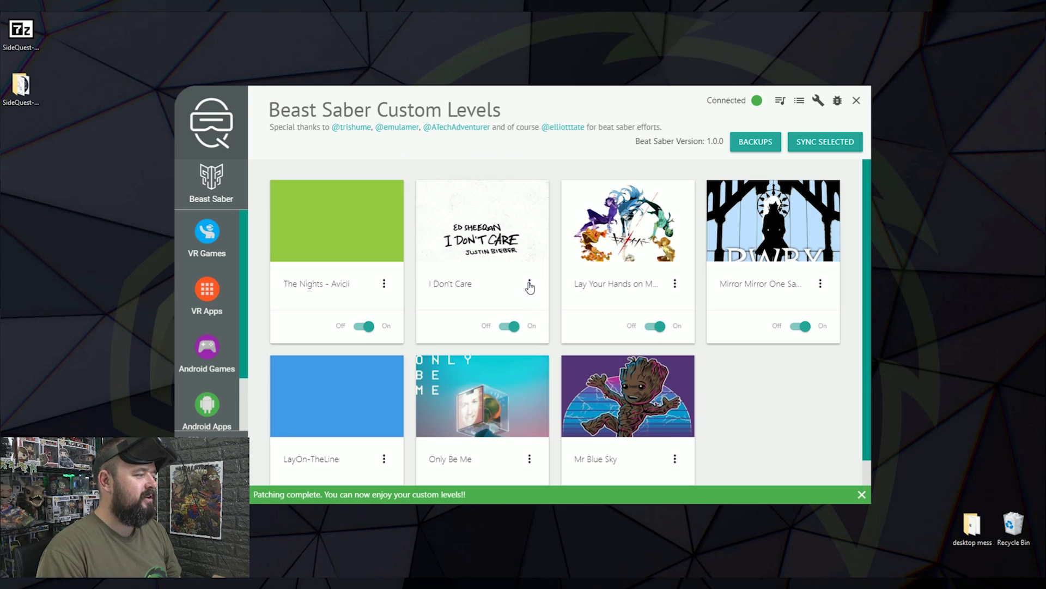
pyautogui.click(530, 284)
pyautogui.click(450, 273)
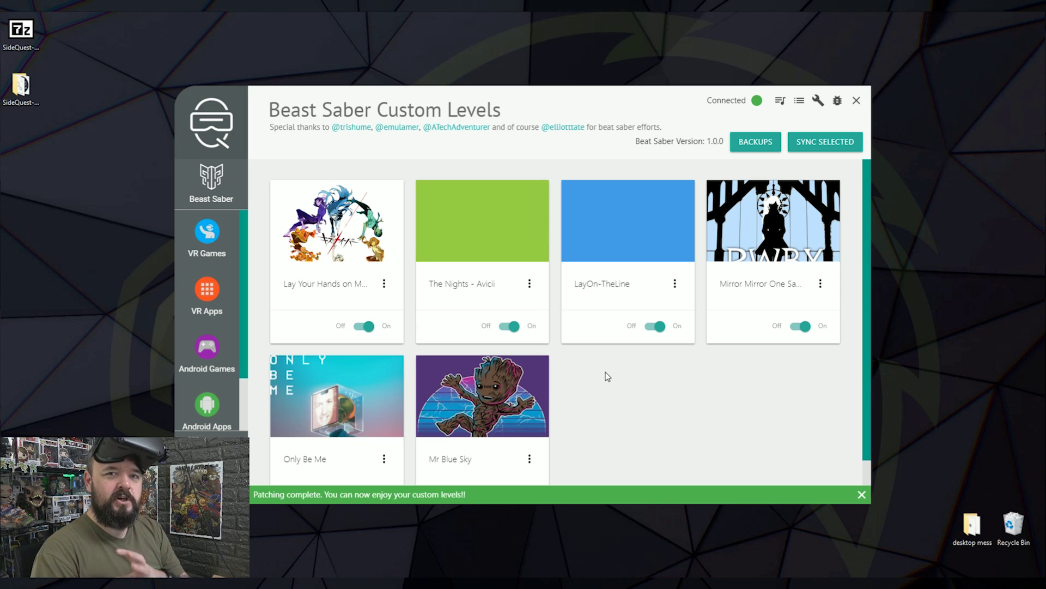
pyautogui.click(357, 327)
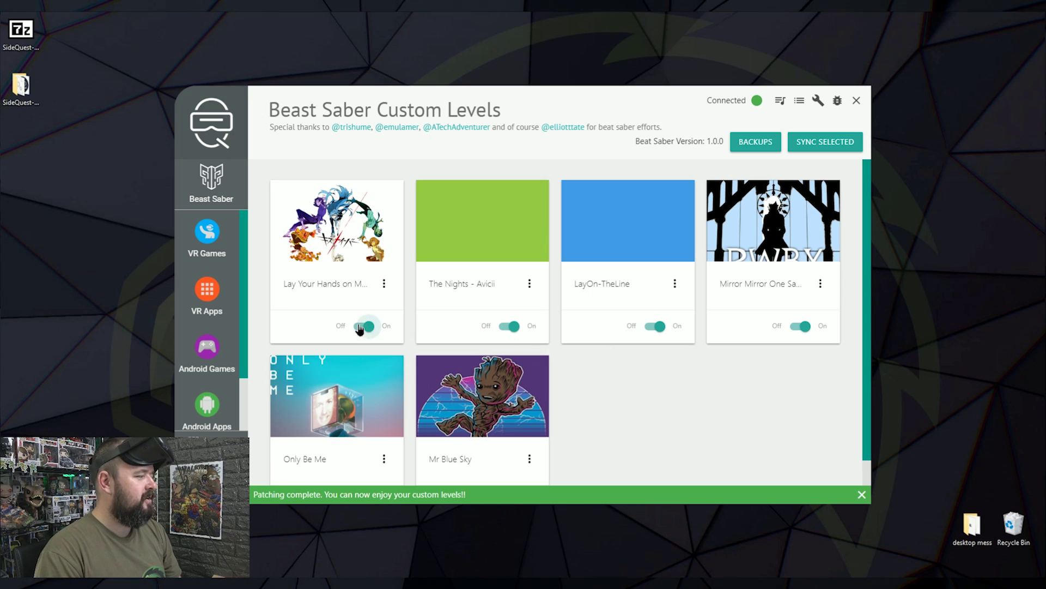
pyautogui.click(510, 328)
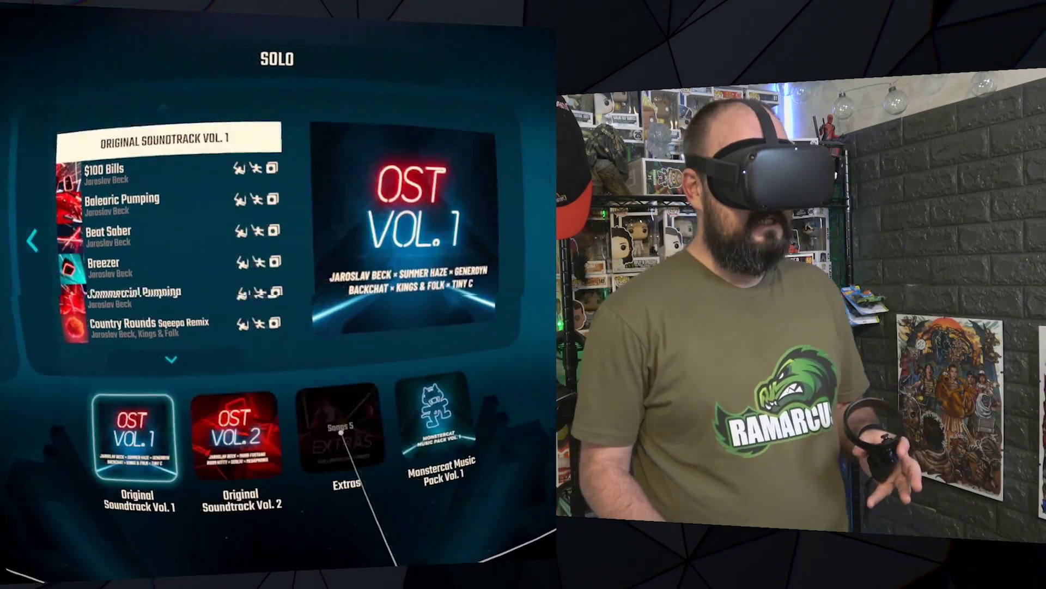
# - Select the custom Mr. Blue Sky from Beat Saber's Extras song pack
pyautogui.click(369, 431)
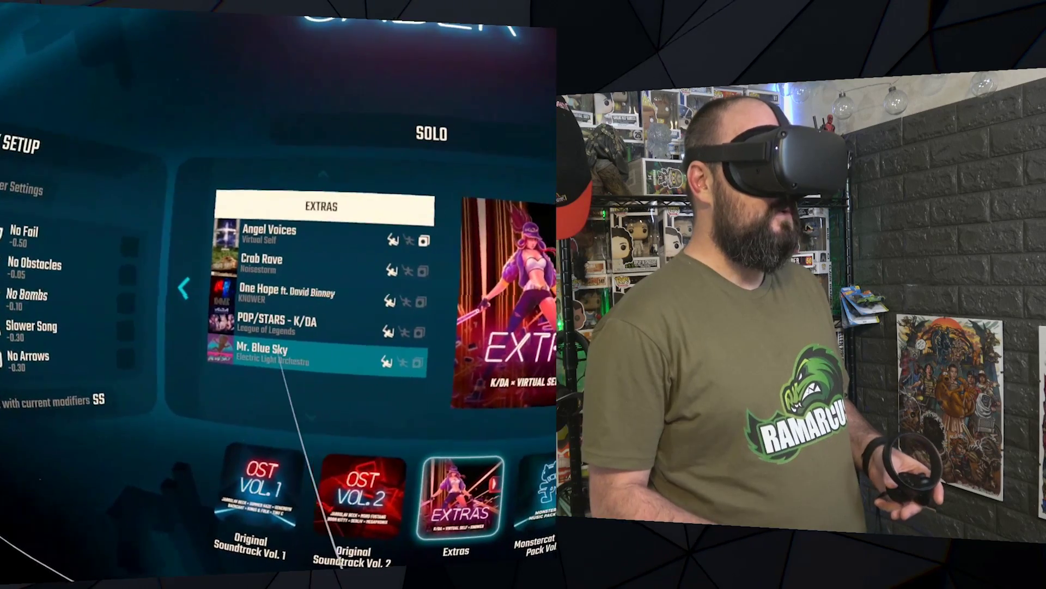
pyautogui.click(280, 357)
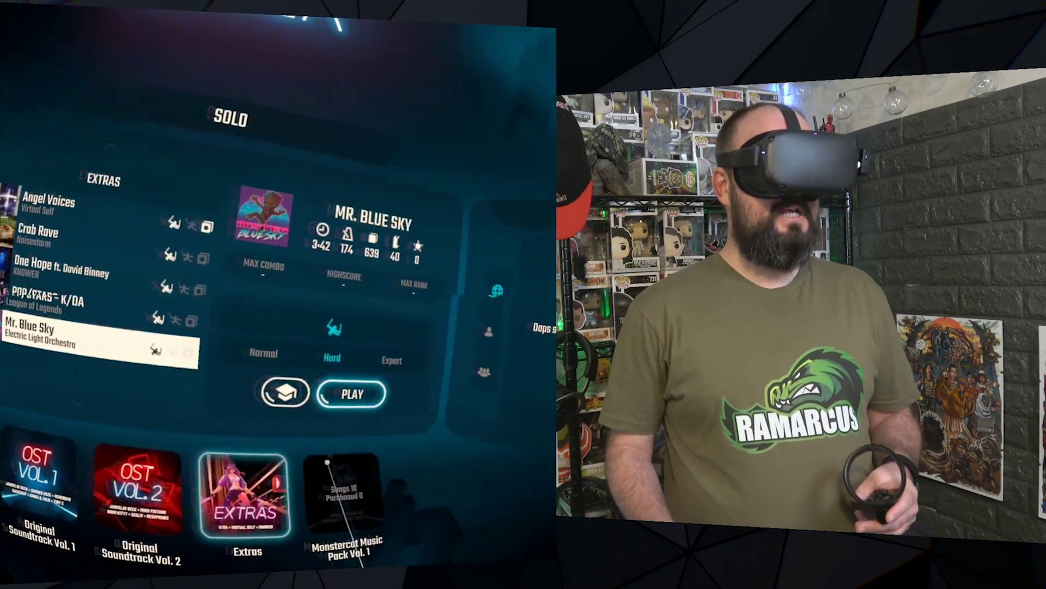